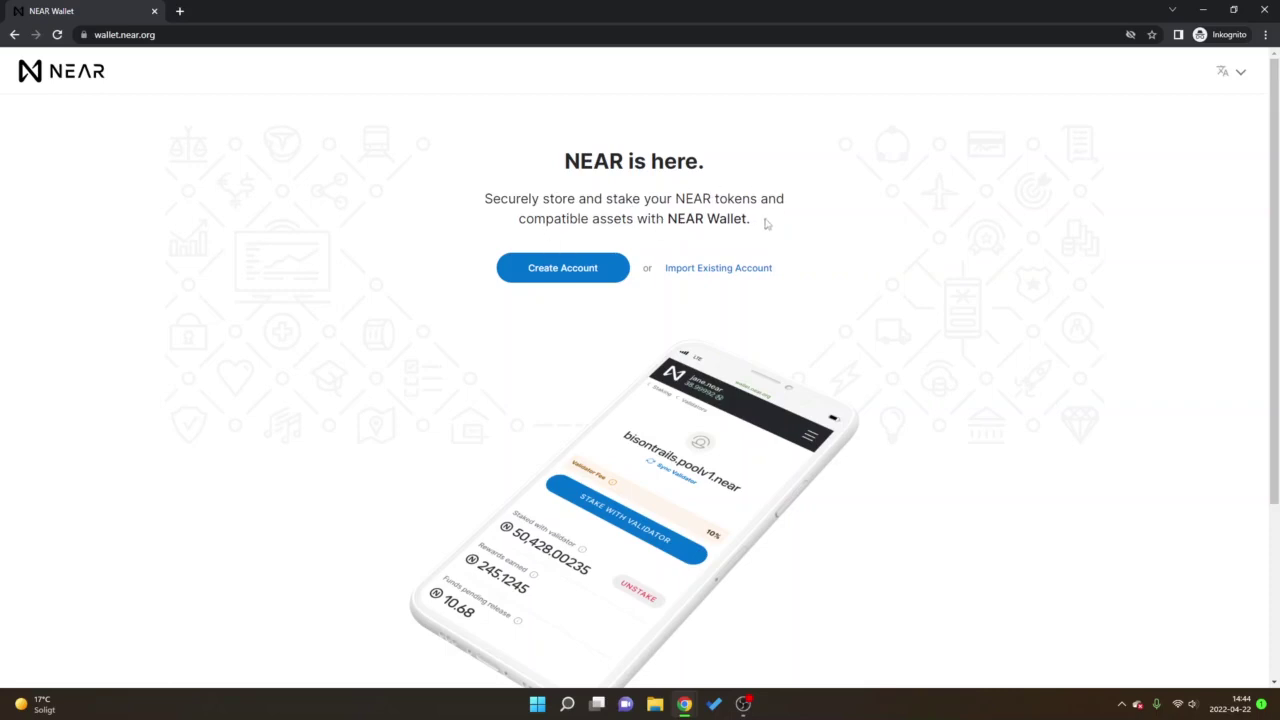
Start creating a new NEAR Wallet account and choose Email as the security method
left_click(561, 274)
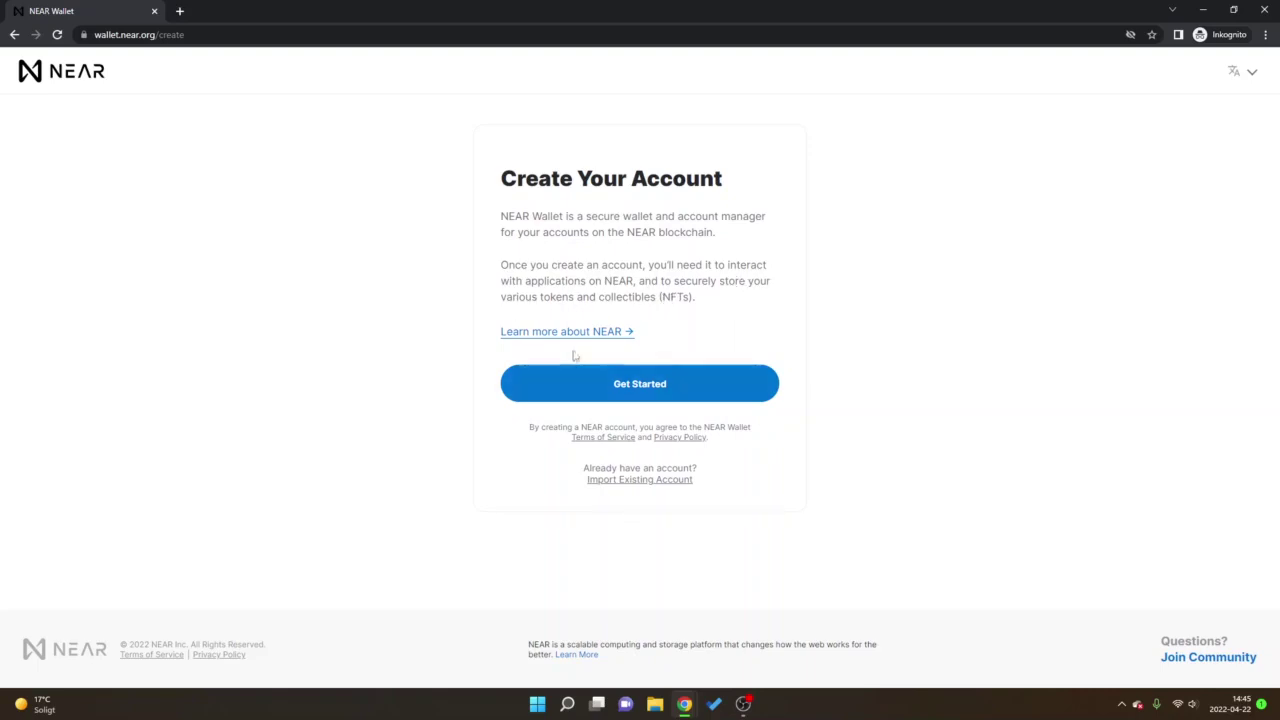
left_click(640, 390)
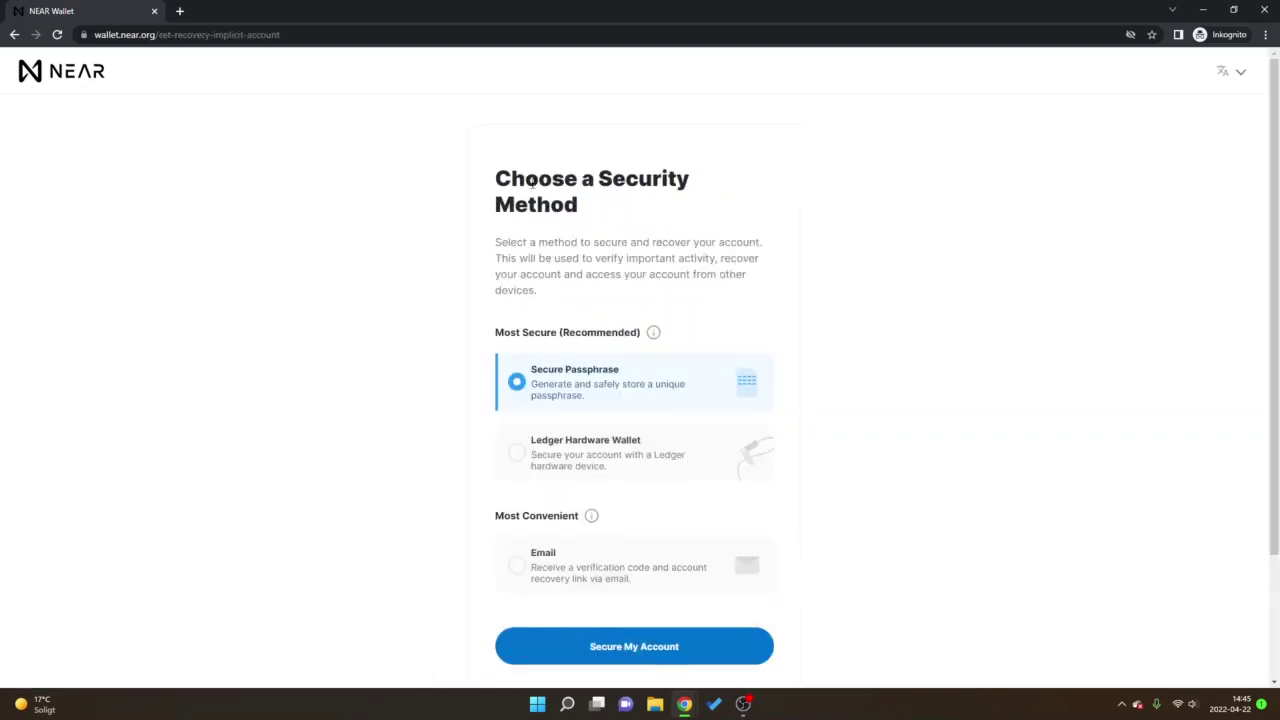
scroll(803, 317, "down", 1)
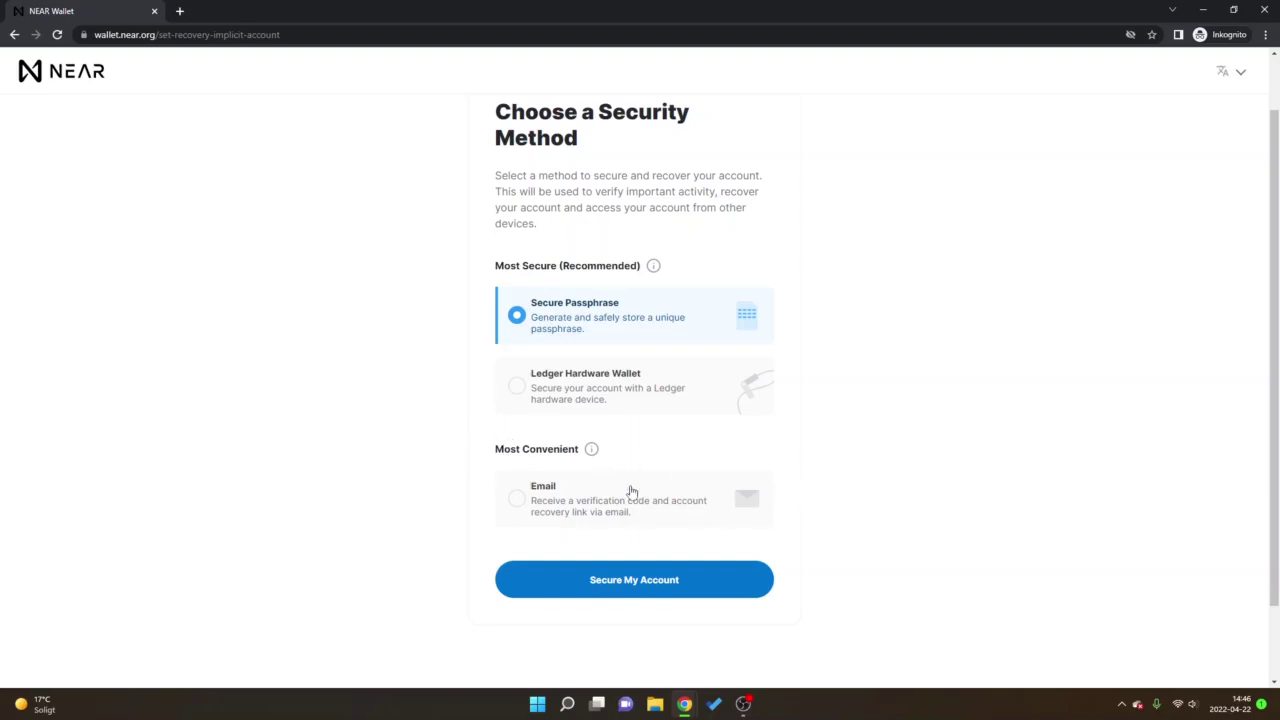
left_click(514, 500)
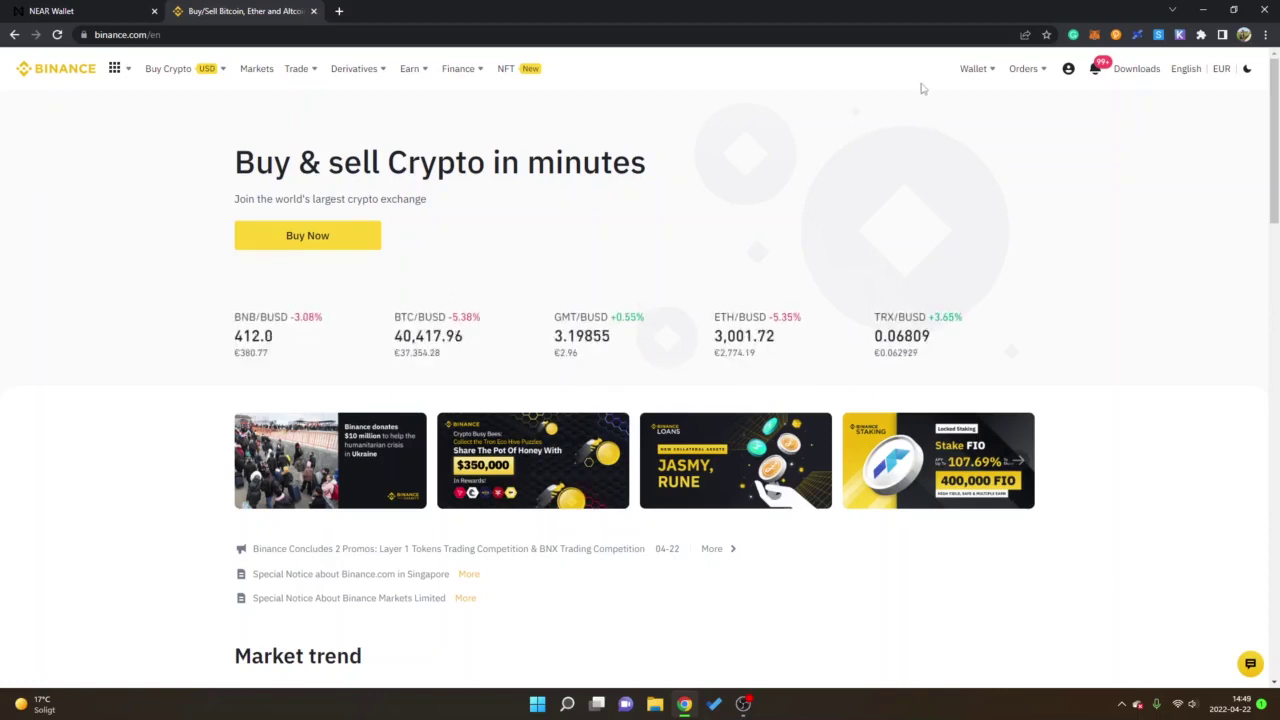
In the Binance Fiat and Spot wallet, search for near and open the withdrawal form for the NEAR coin
mouse_move(962, 76)
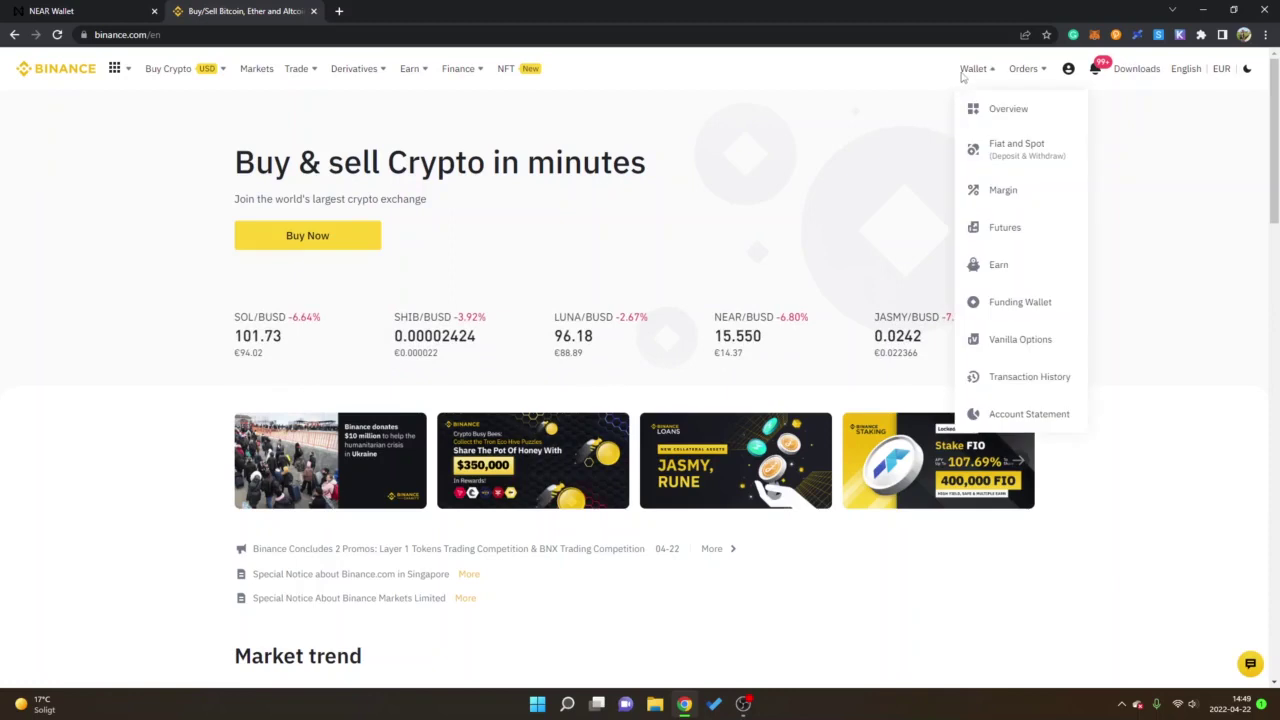
left_click(1003, 158)
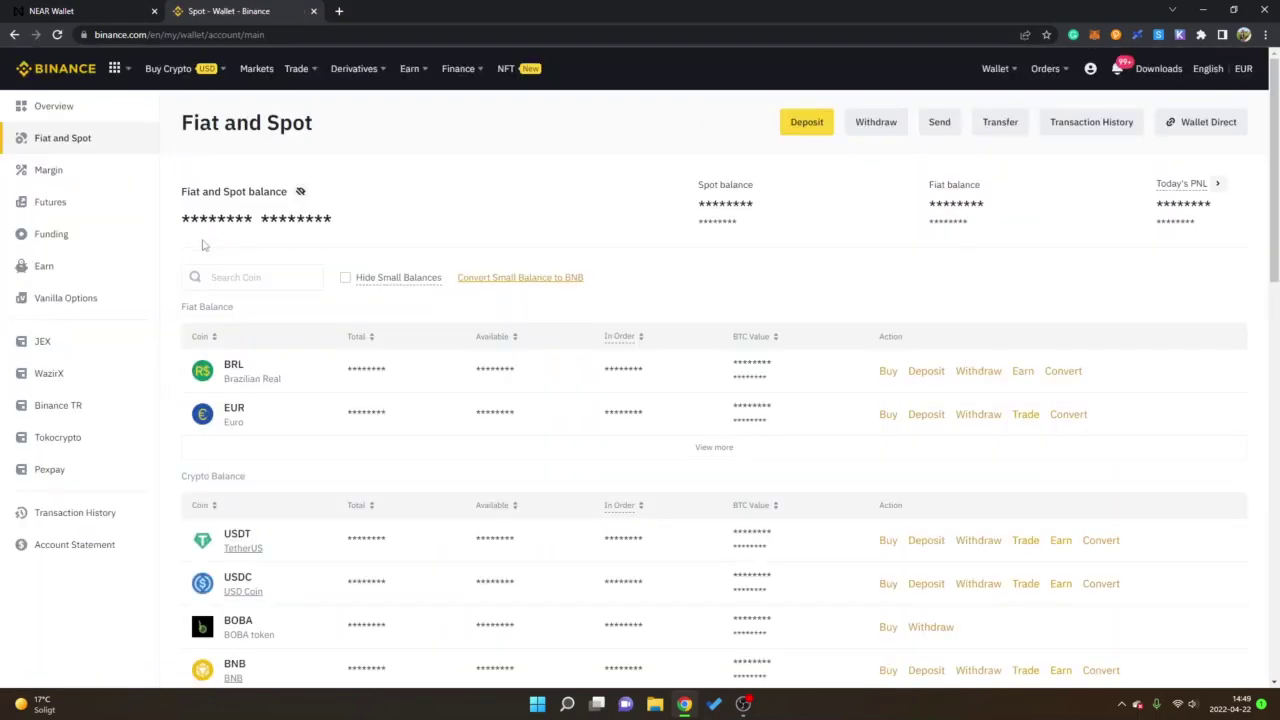
left_click(246, 277)
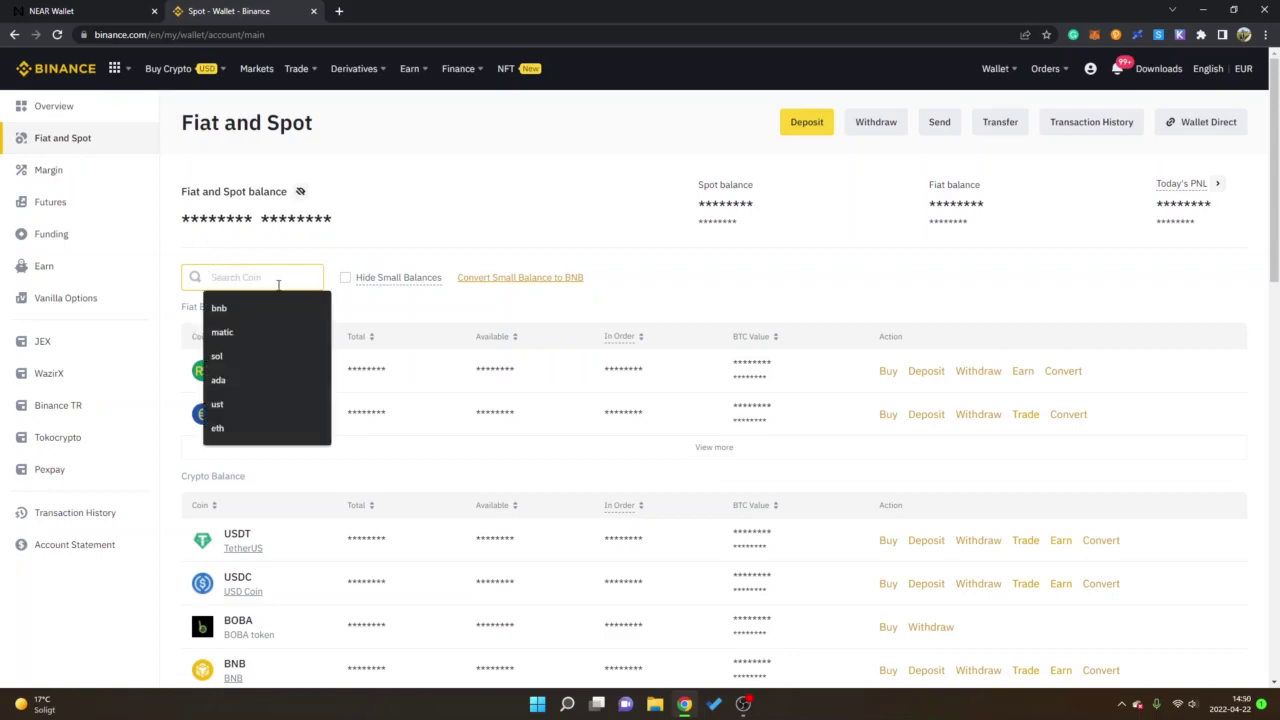
type("near")
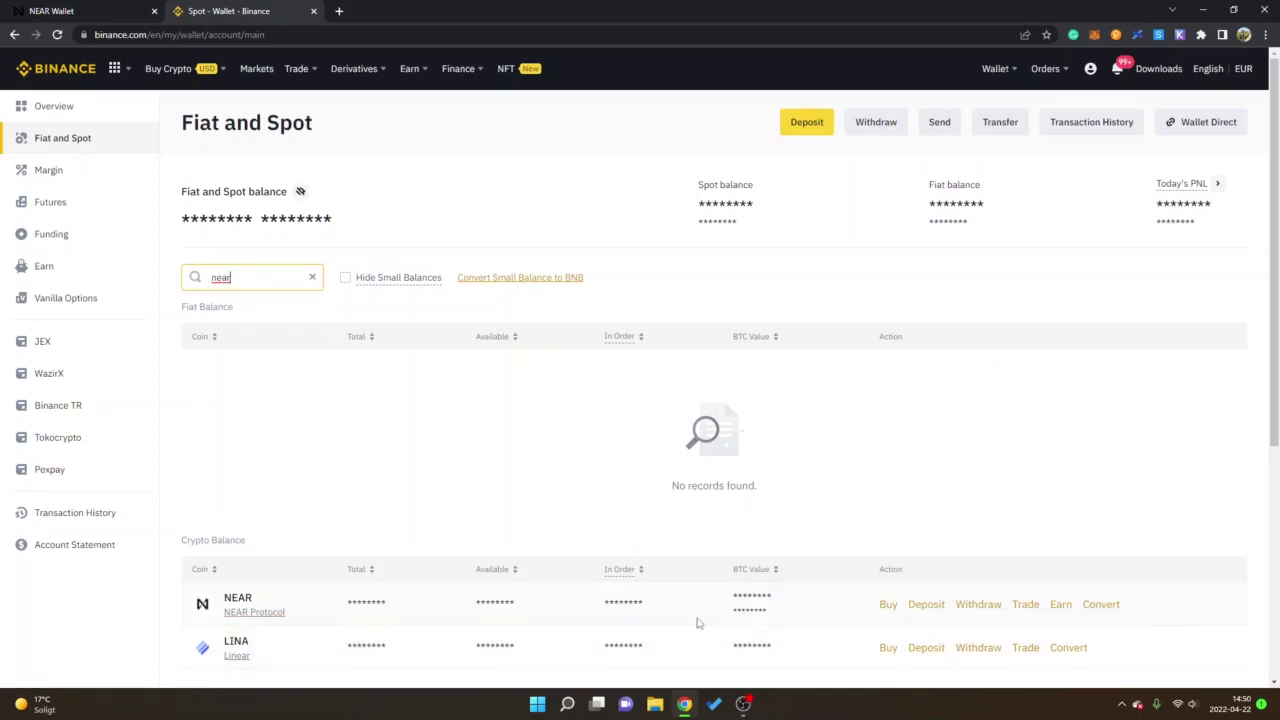
left_click(973, 606)
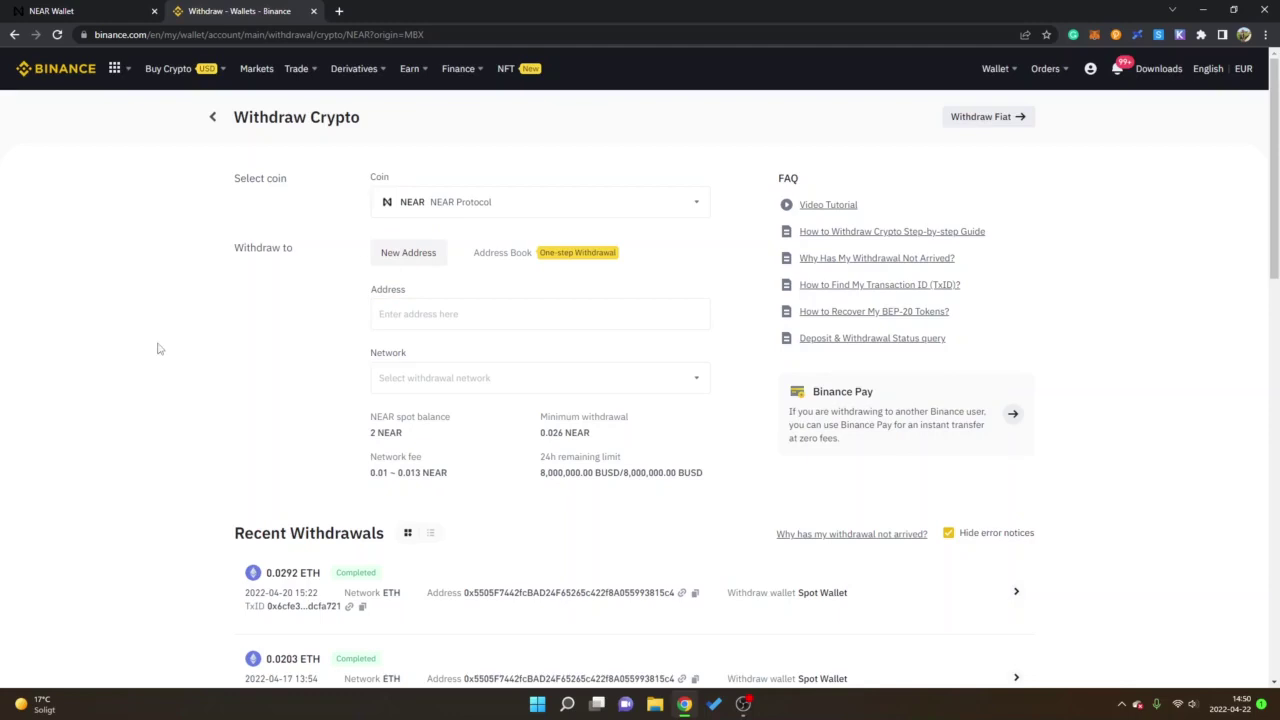
Switch to NEAR Wallet and copy the account ID for receiving funds
left_click(72, 10)
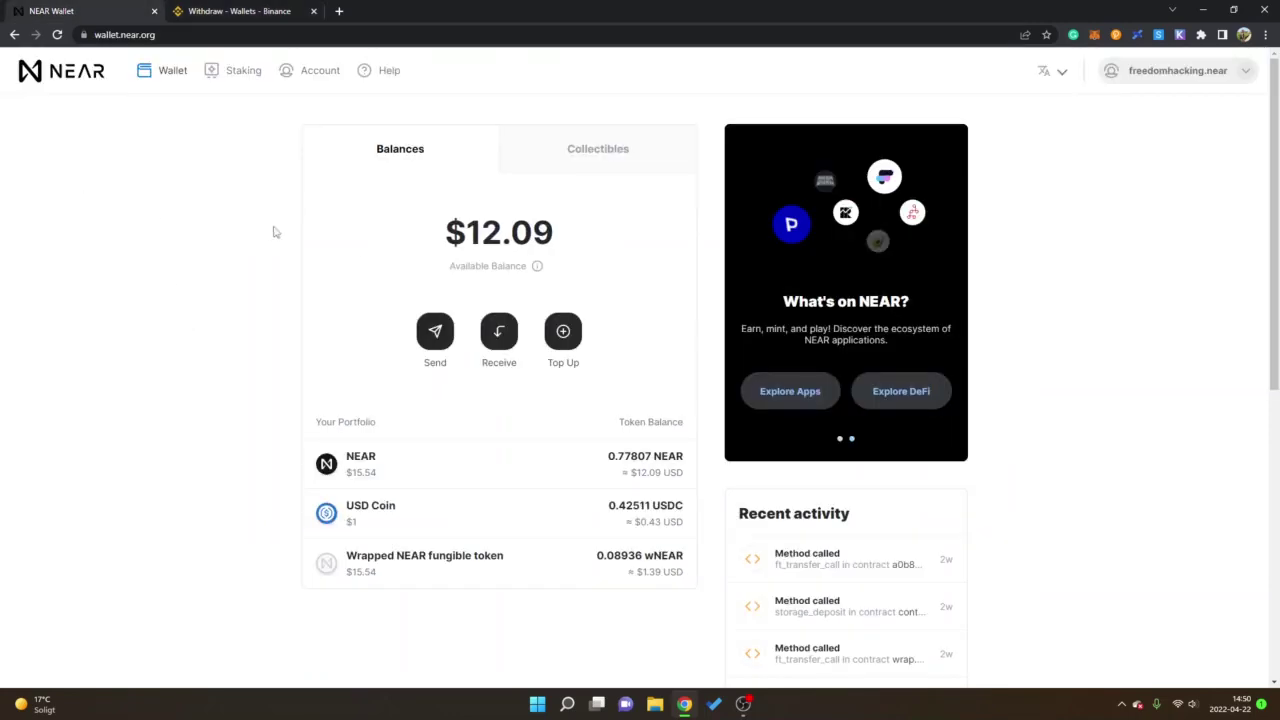
left_click(499, 339)
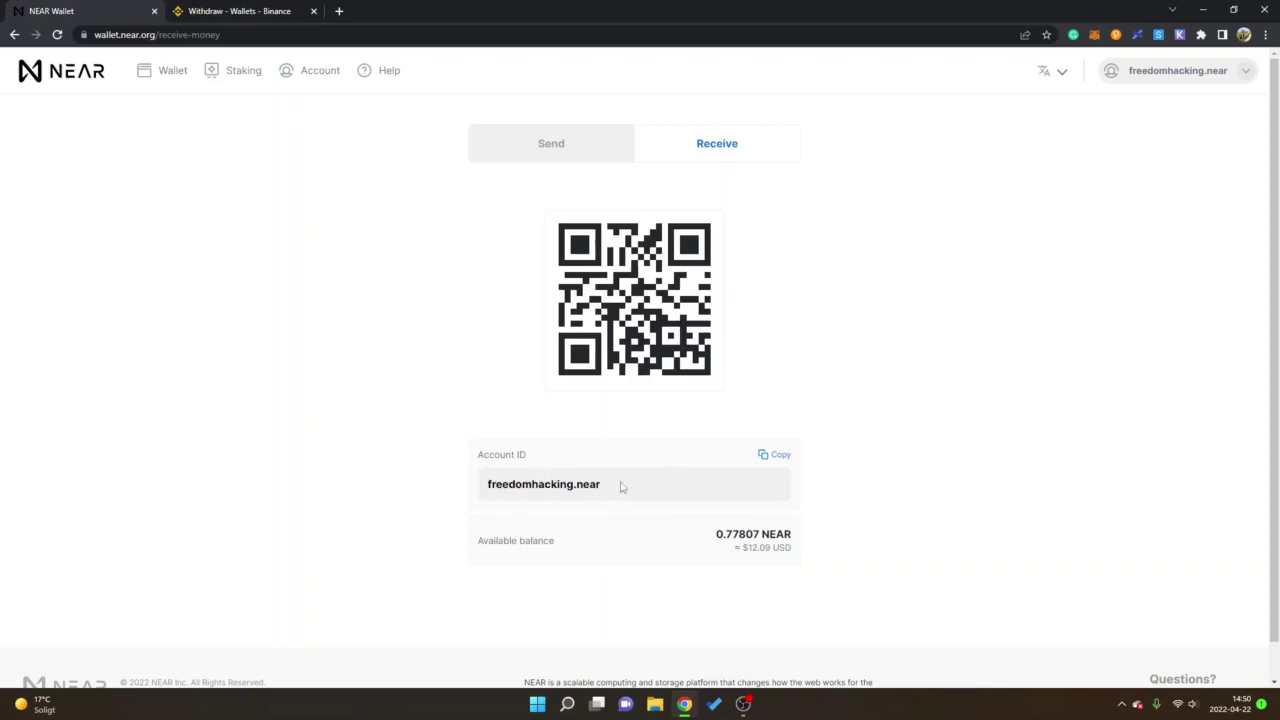
left_click(781, 457)
Back in Binance, paste the copied account ID as the withdrawal address and set the amount to the maximum of 2 NEAR
left_click(221, 14)
left_click(532, 317)
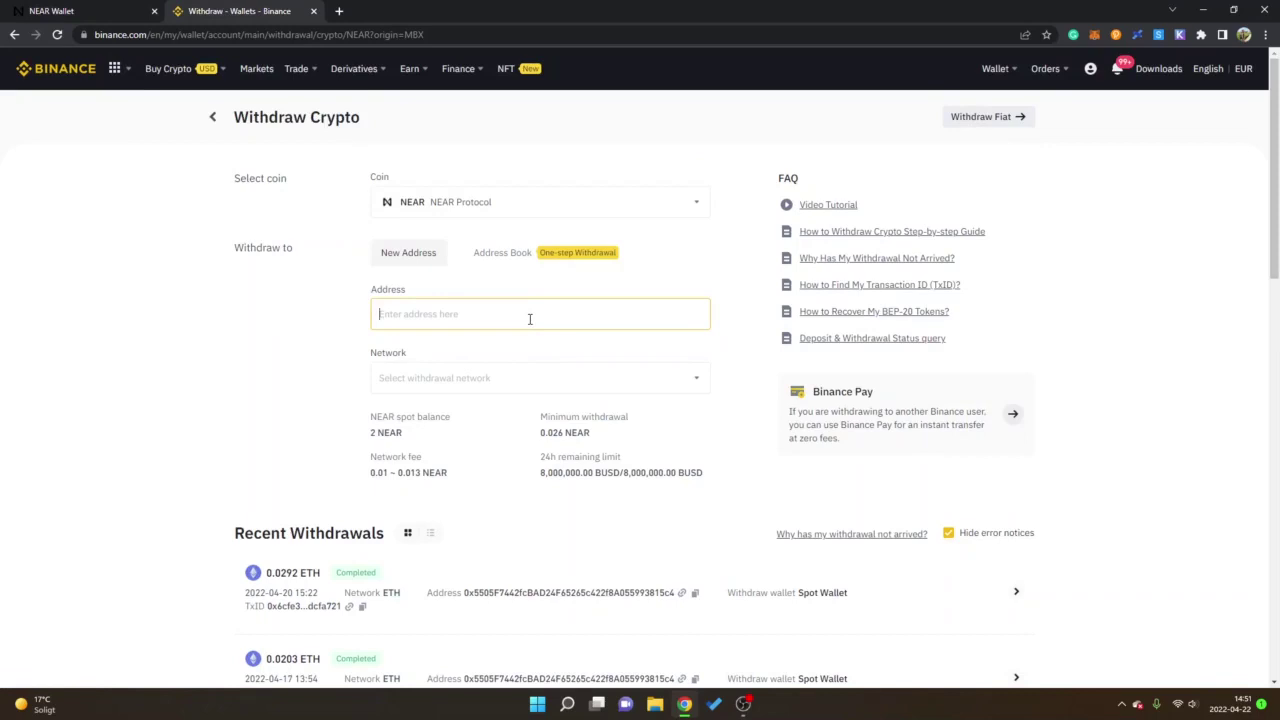
key("ctrl+v")
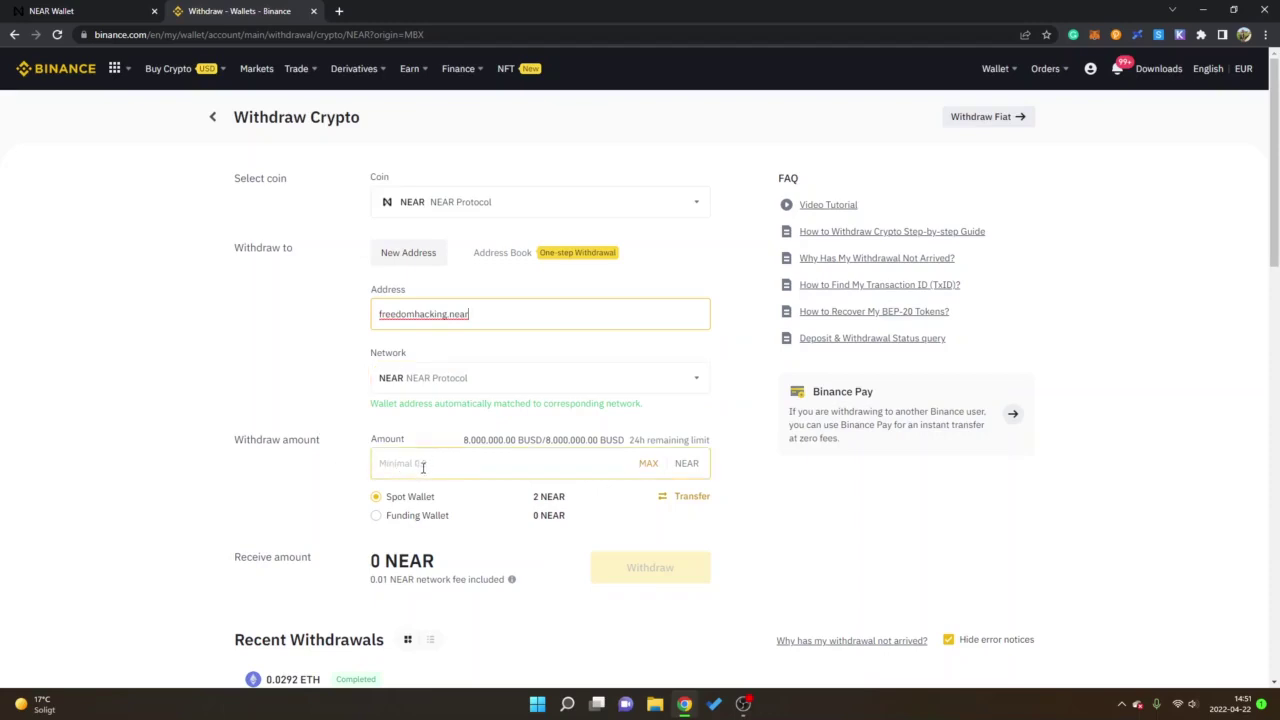
left_click(645, 468)
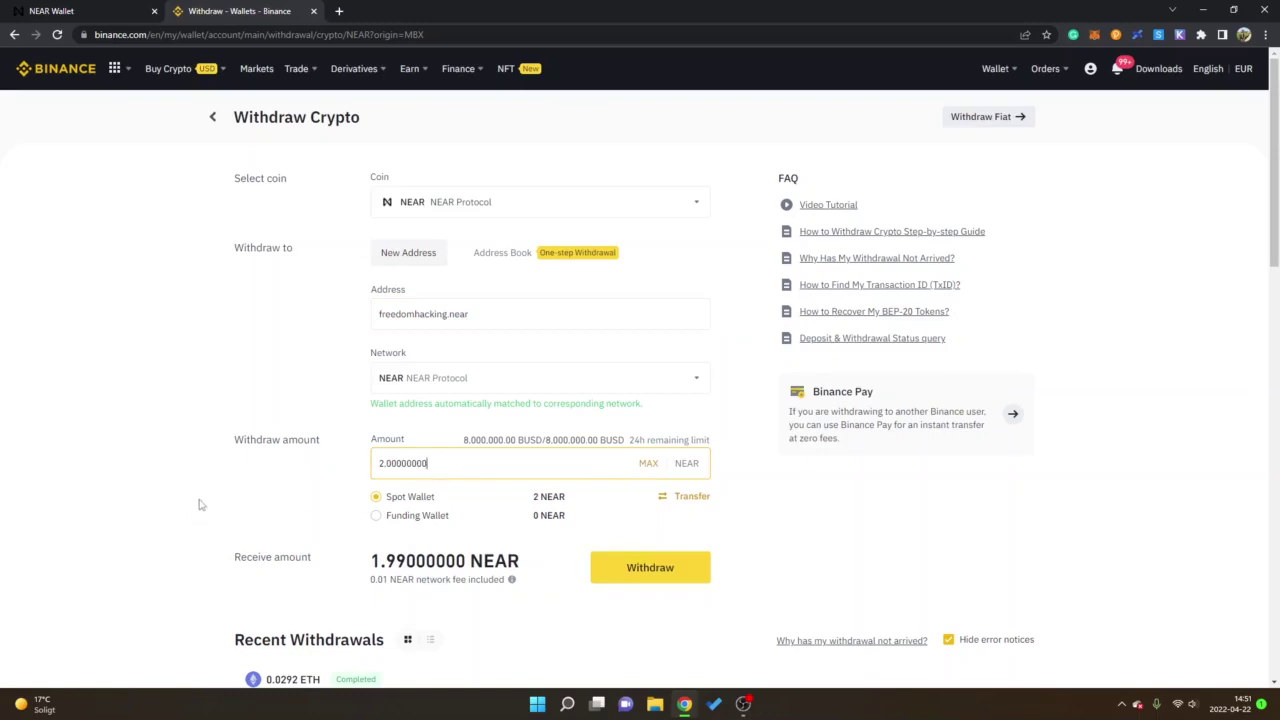
scroll(205, 470, "down", 1)
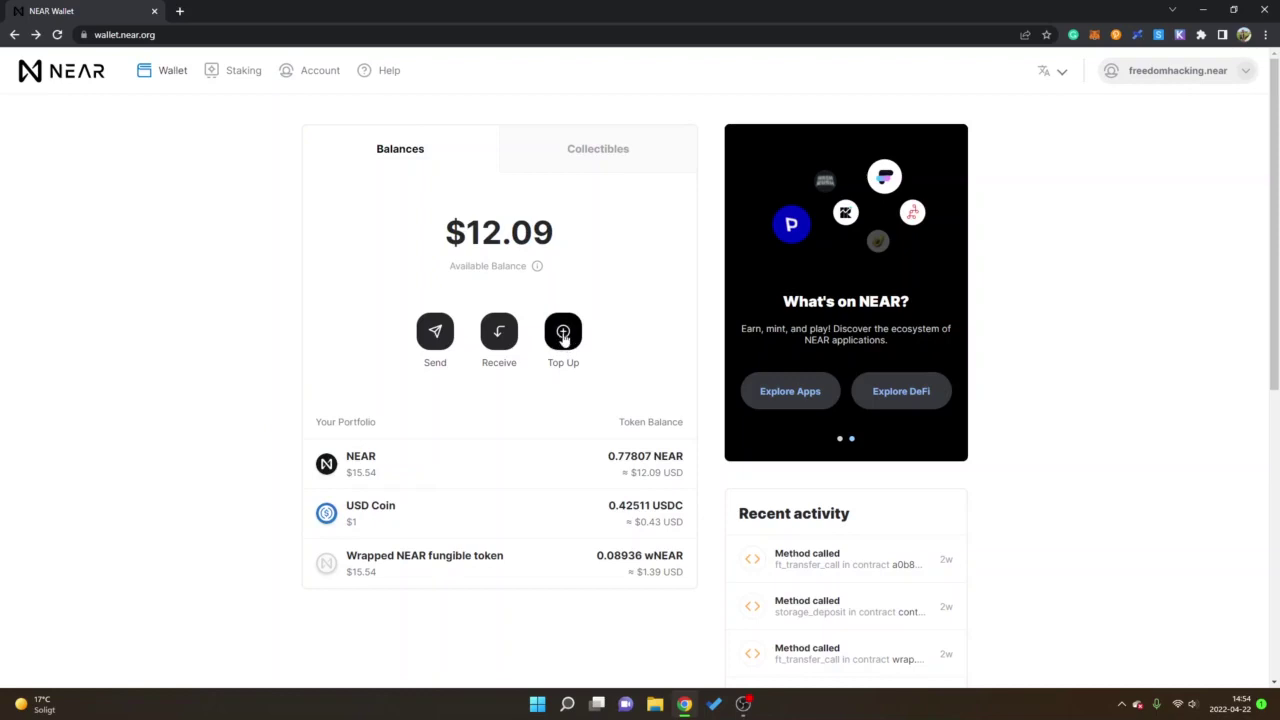
Open the NEAR Wallet top-up options and review the payment providers and supported exchanges
left_click(563, 335)
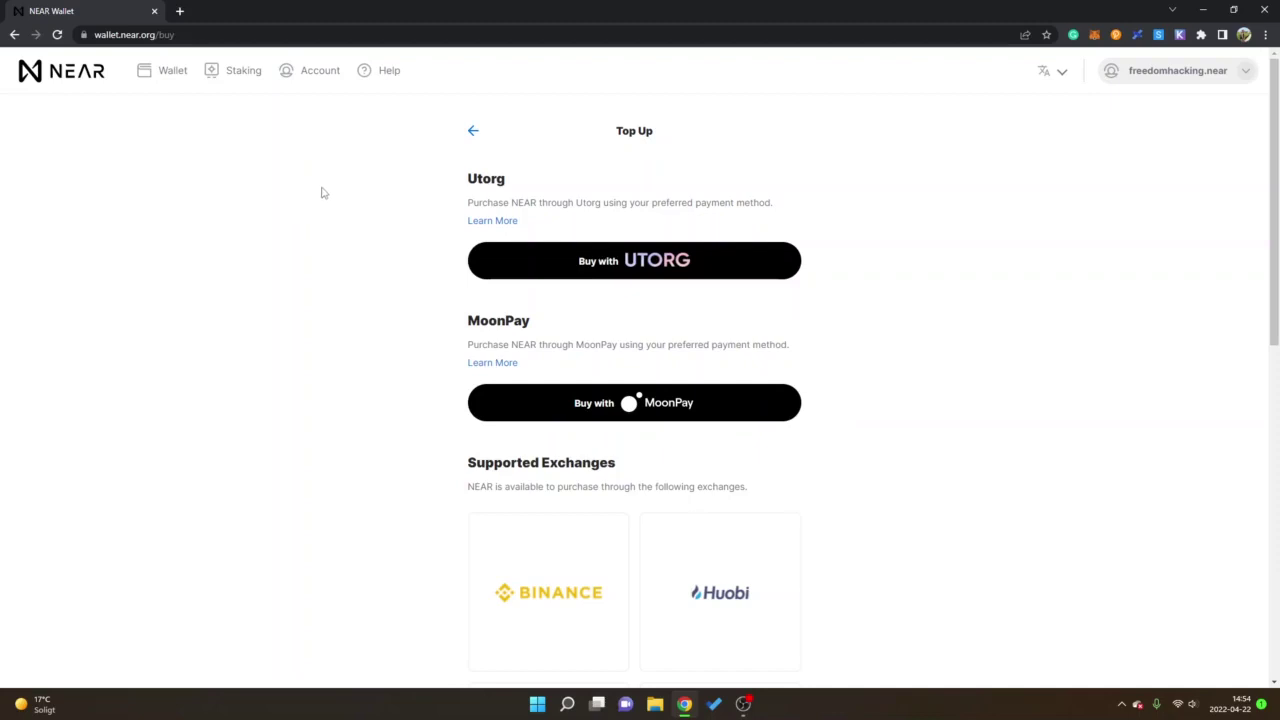
scroll(250, 182, "down", 2)
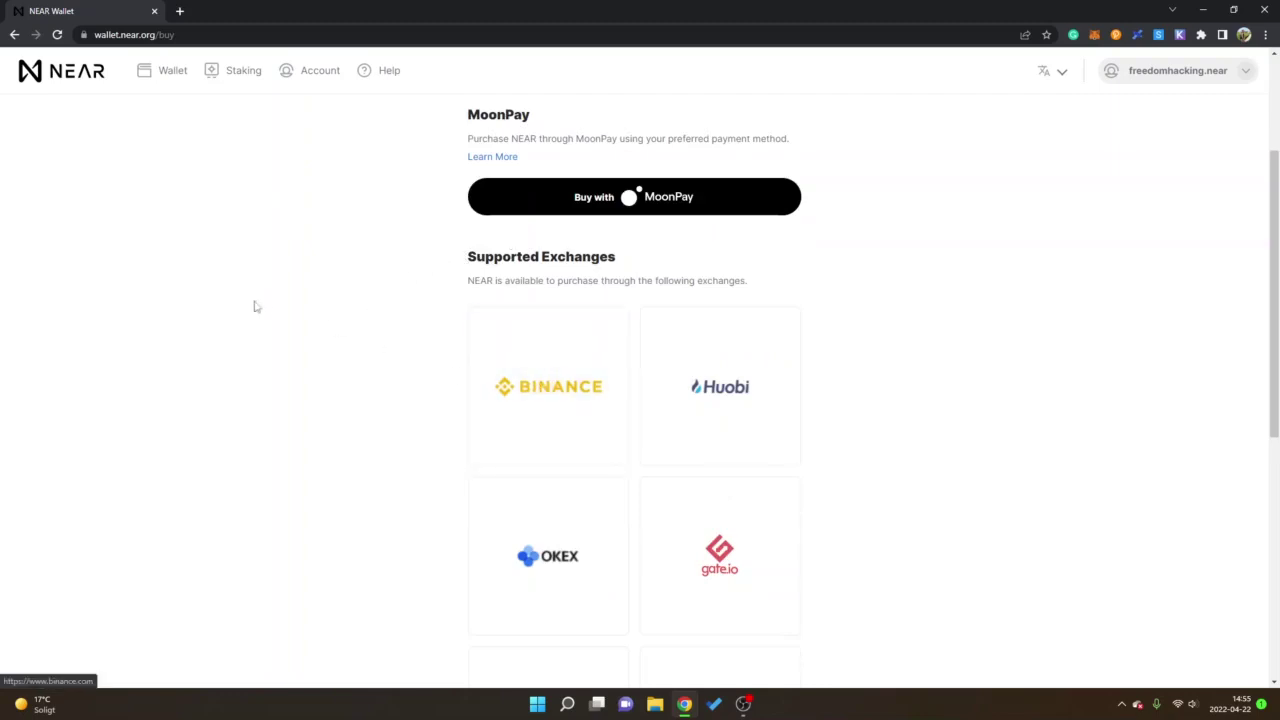
scroll(237, 312, "down", 5)
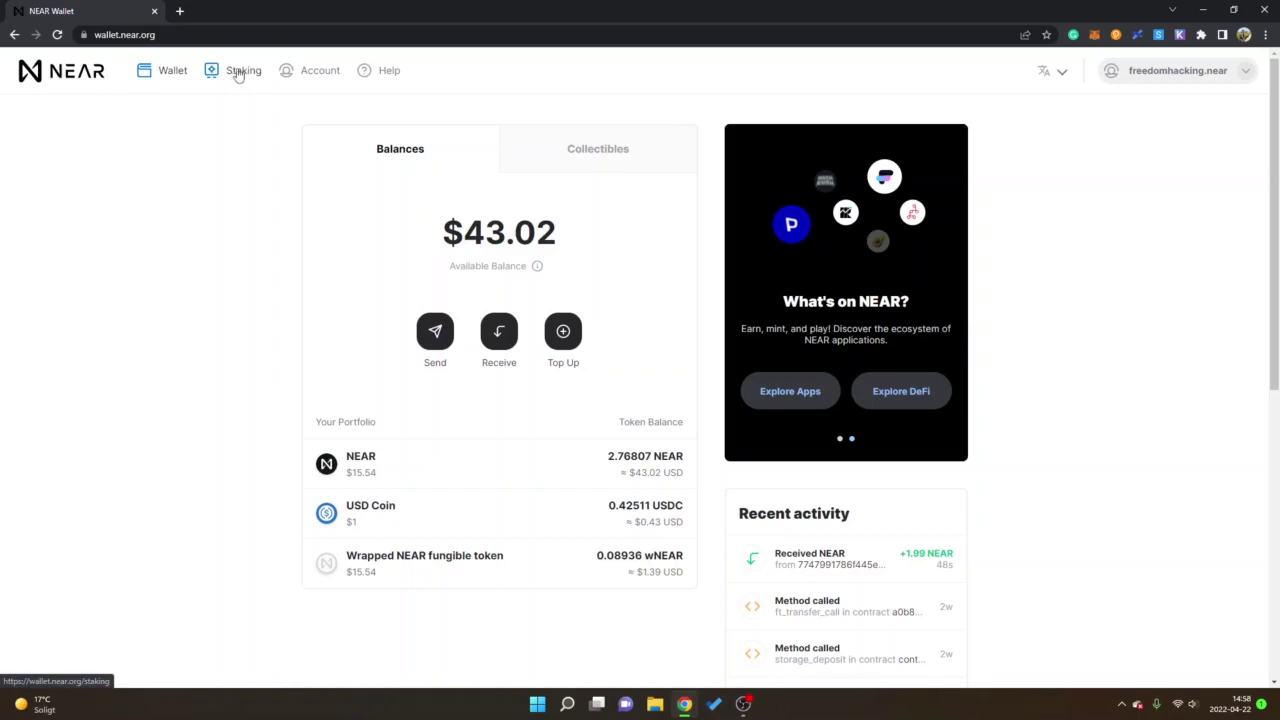
Begin staking the wallet's tokens and select prophet.poolv1.near with the 1% fee as the validator
left_click(238, 76)
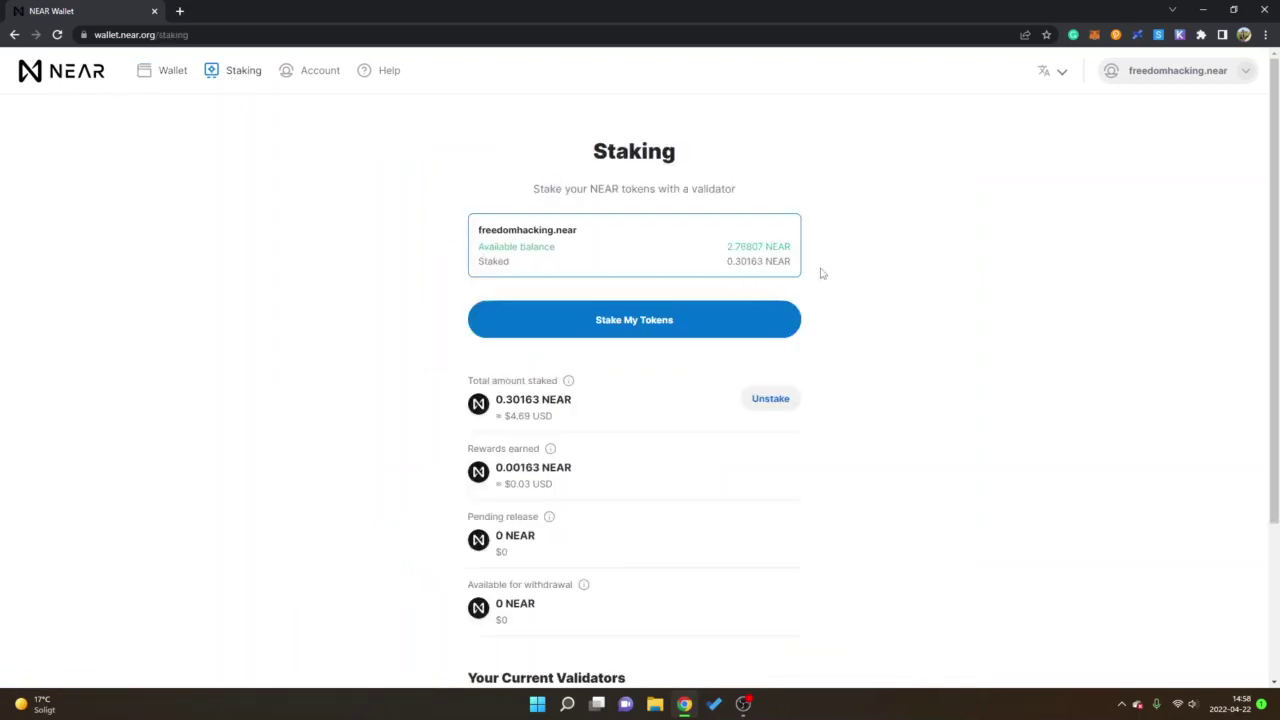
left_click(645, 325)
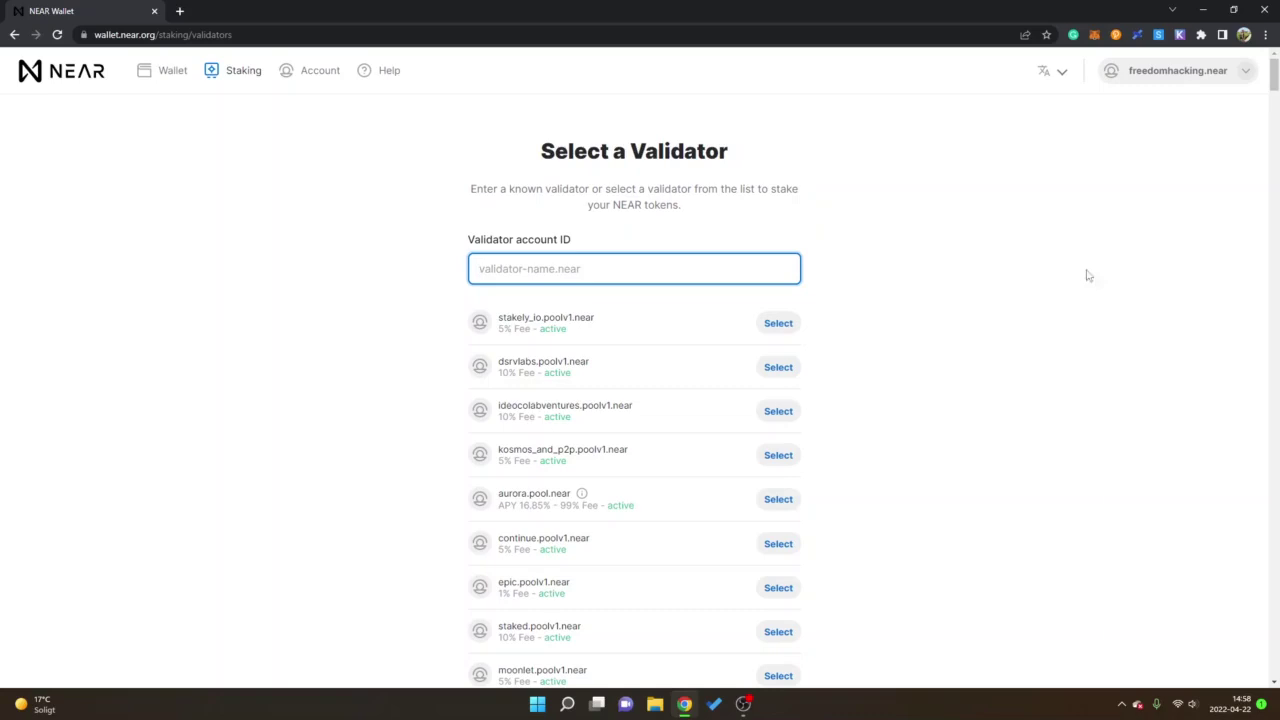
scroll(1054, 303, "down", 2)
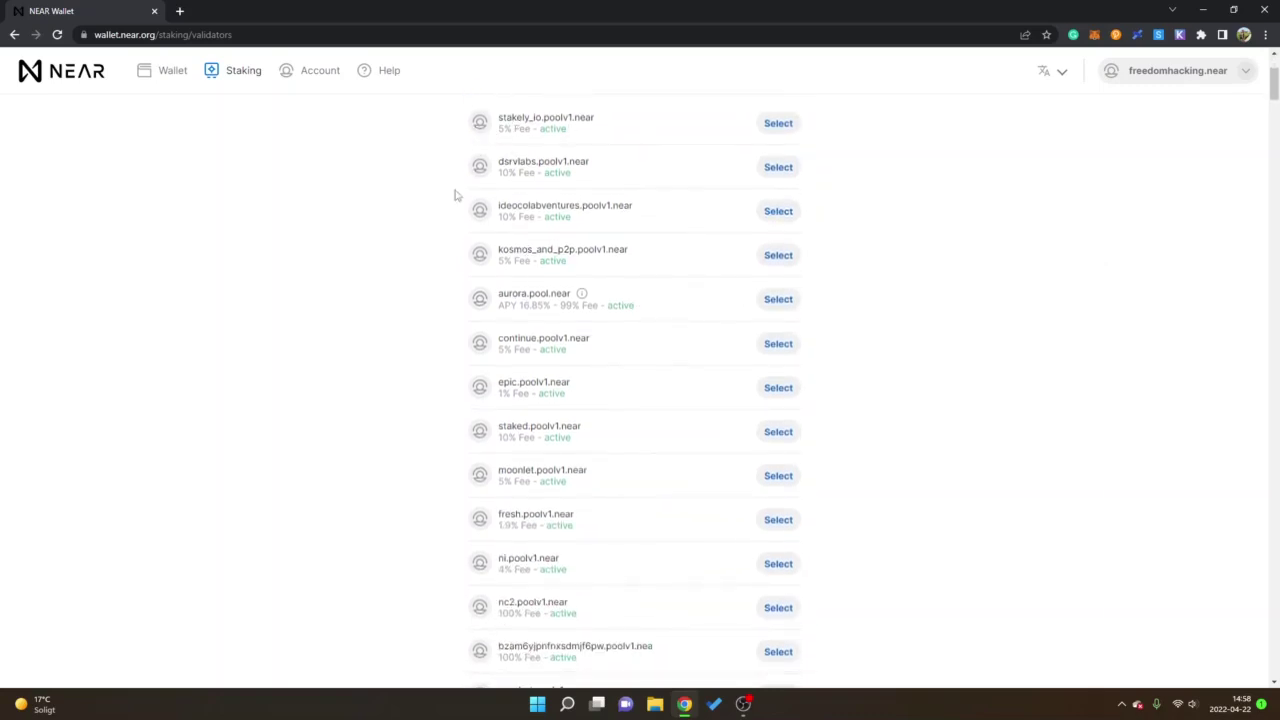
scroll(326, 314, "down", 1)
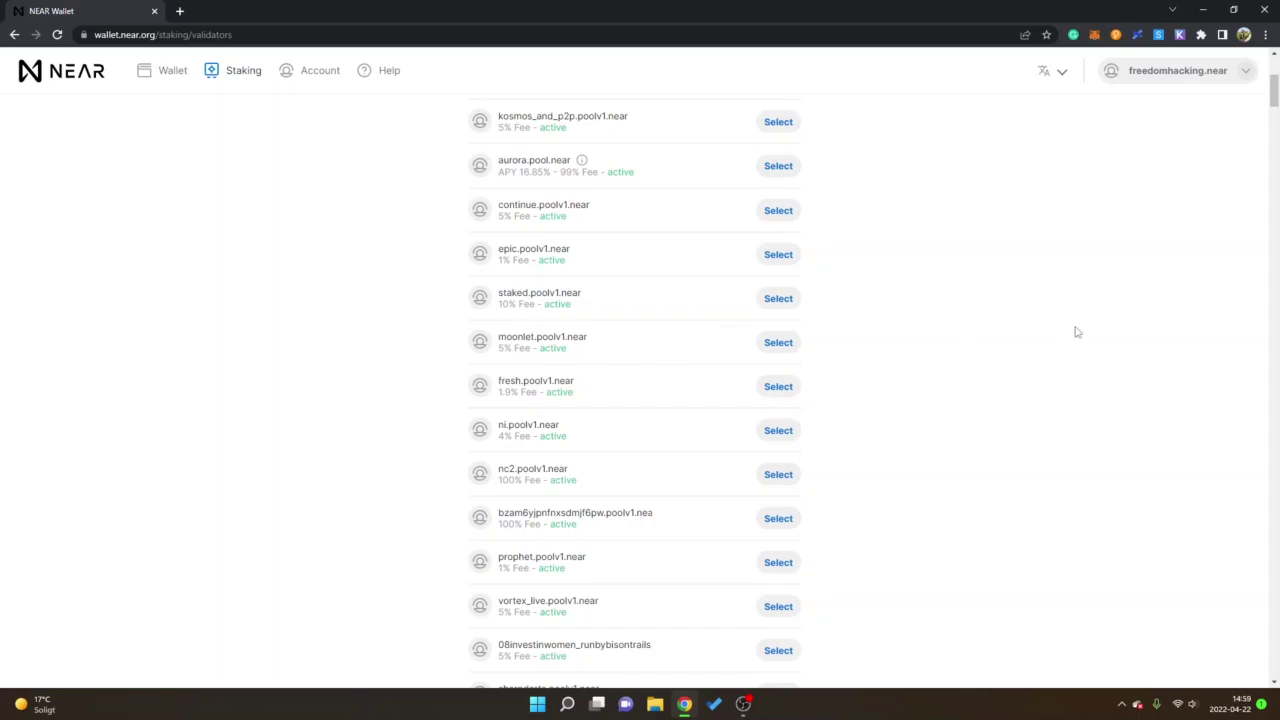
left_click_drag(1274, 90, 1274, 100)
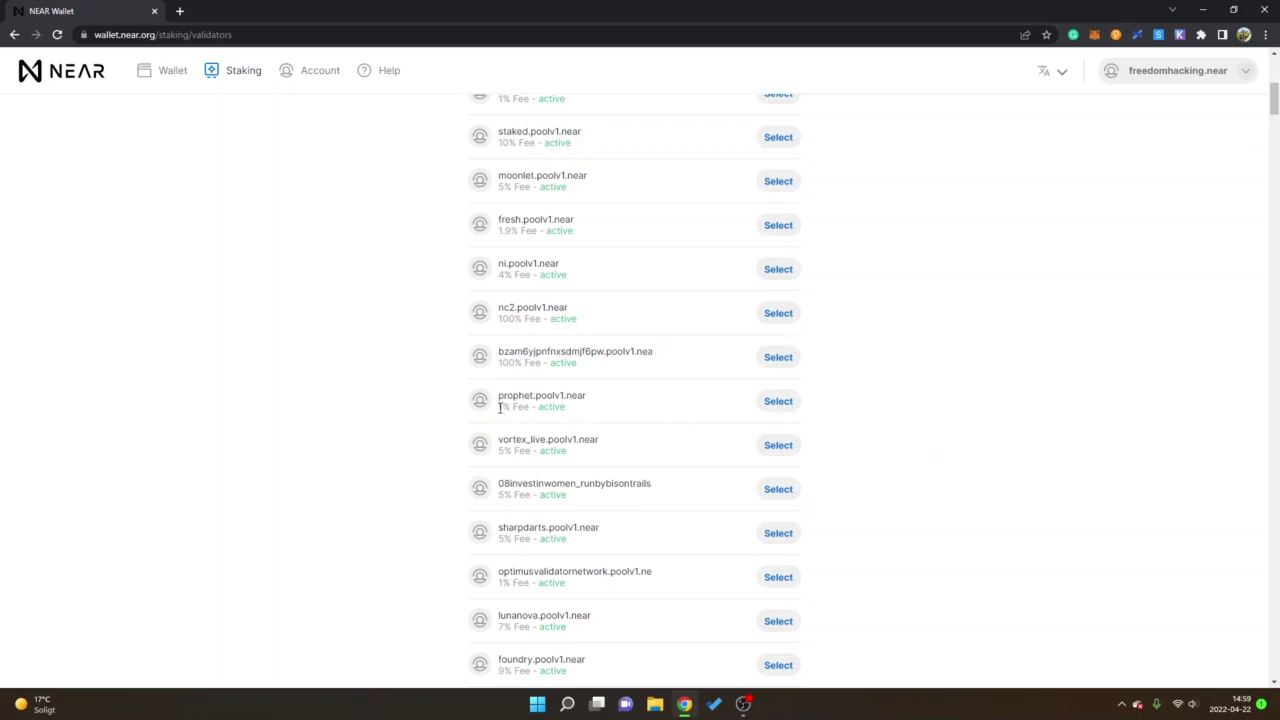
left_click(779, 403)
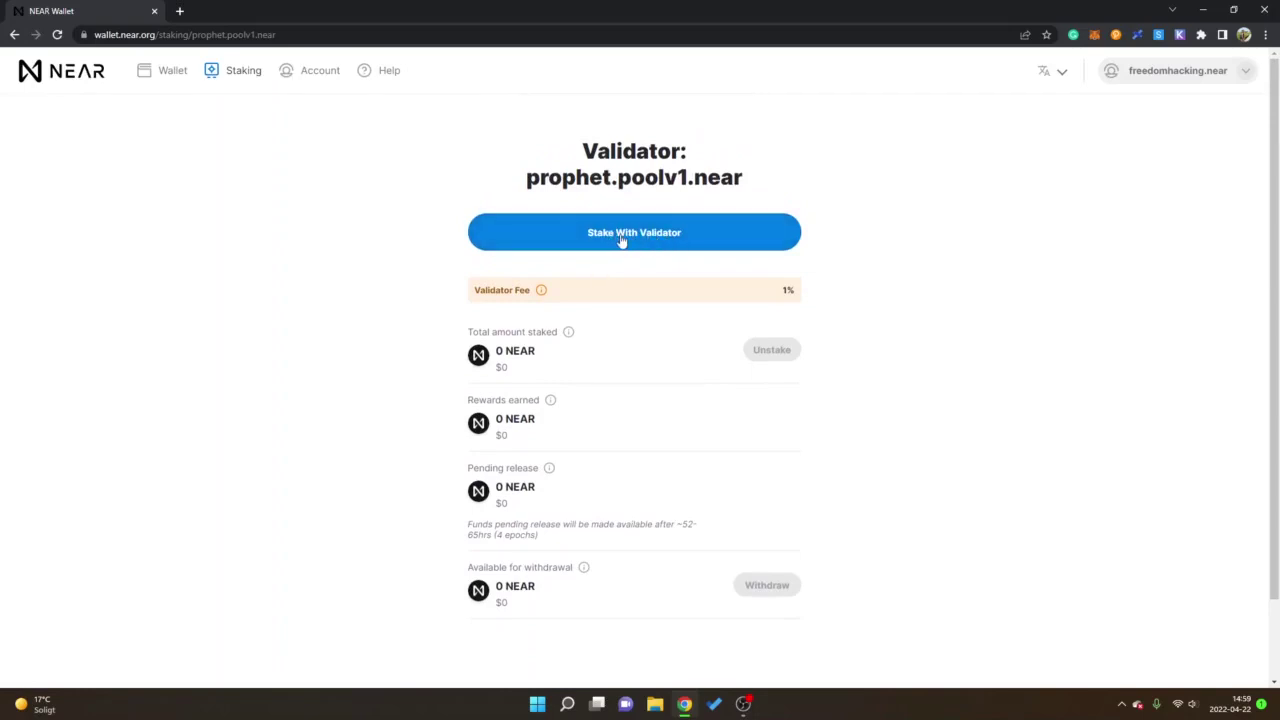
Stake 0.2 NEAR with the selected validator, confirm the transaction and return to the staking dashboard
left_click(622, 241)
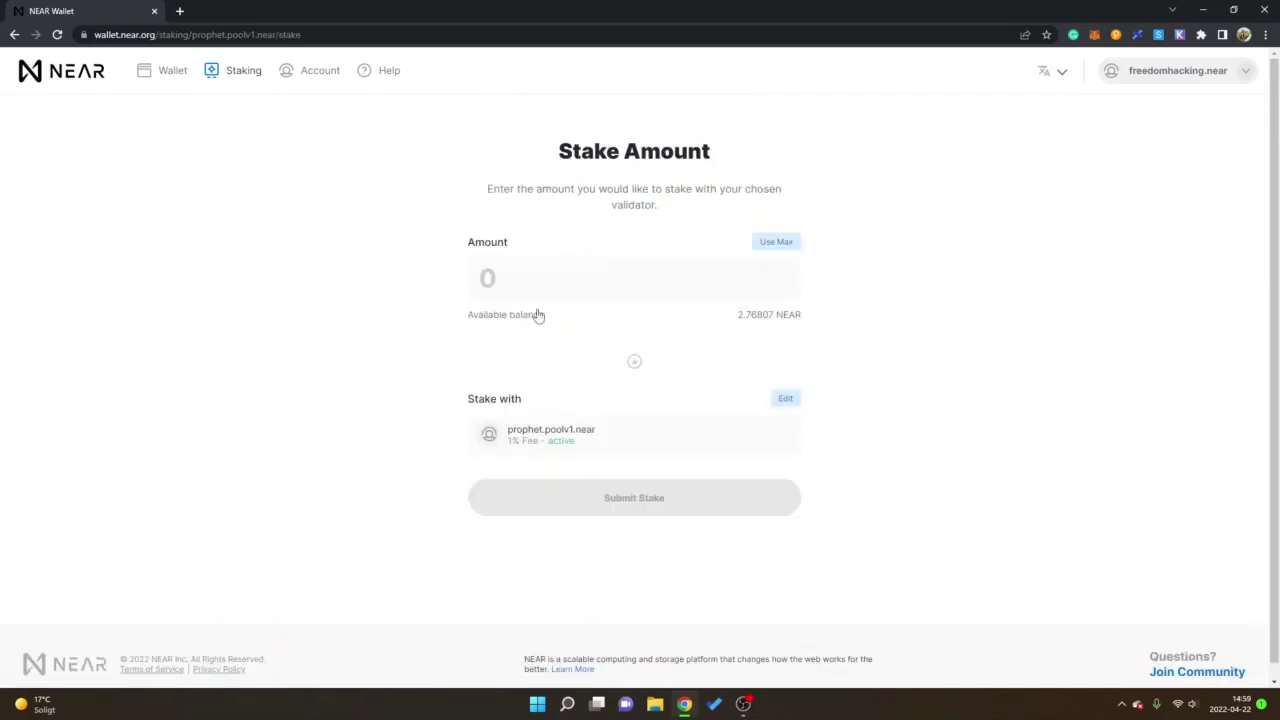
left_click(506, 278)
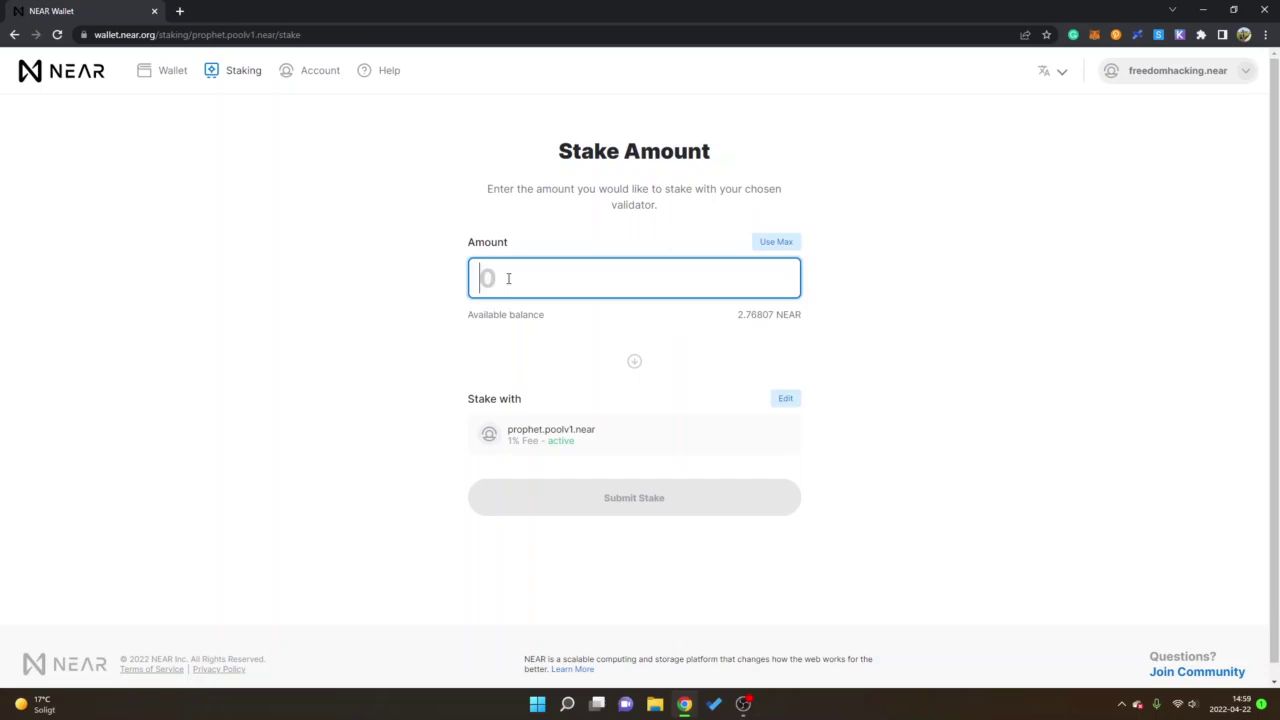
type("0.2")
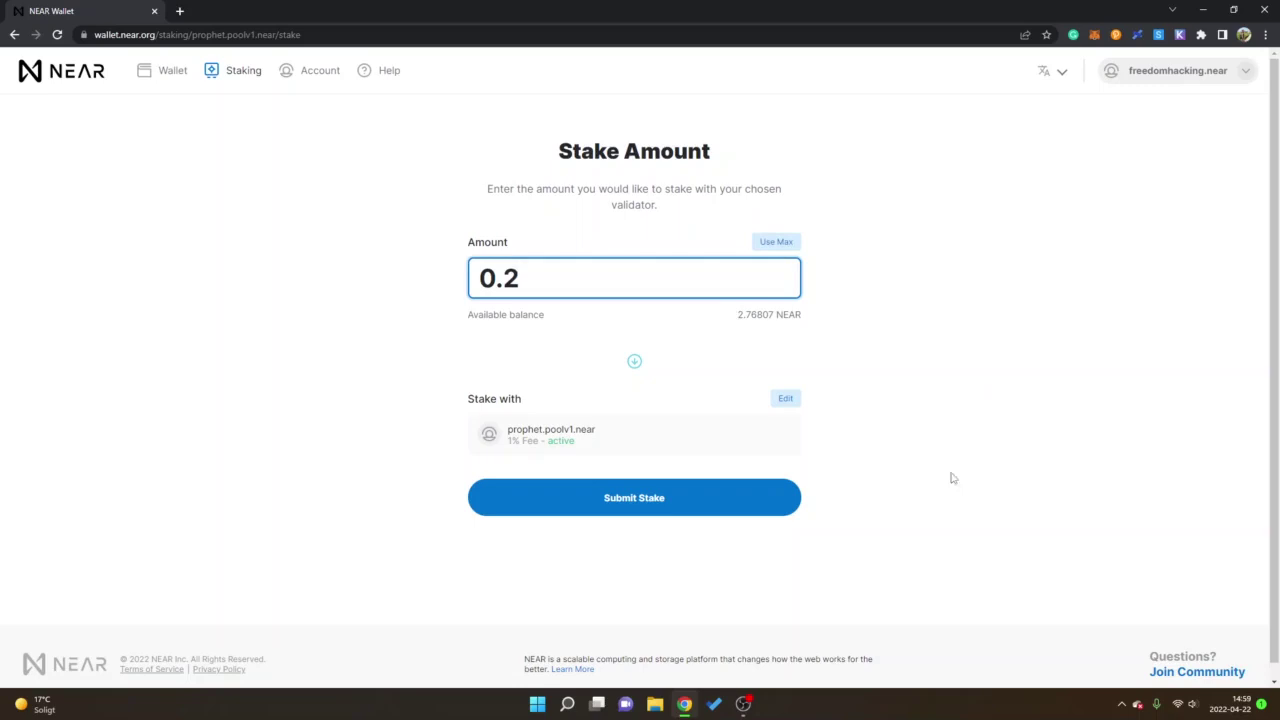
left_click(654, 497)
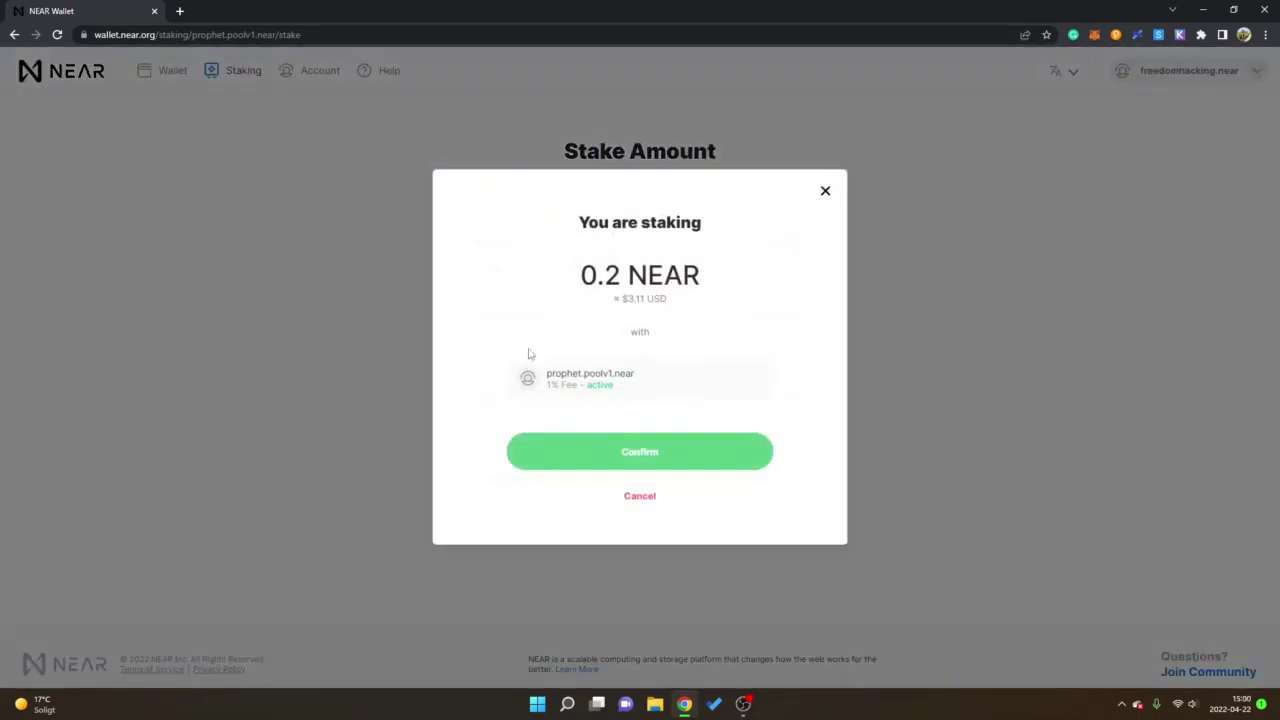
left_click(640, 456)
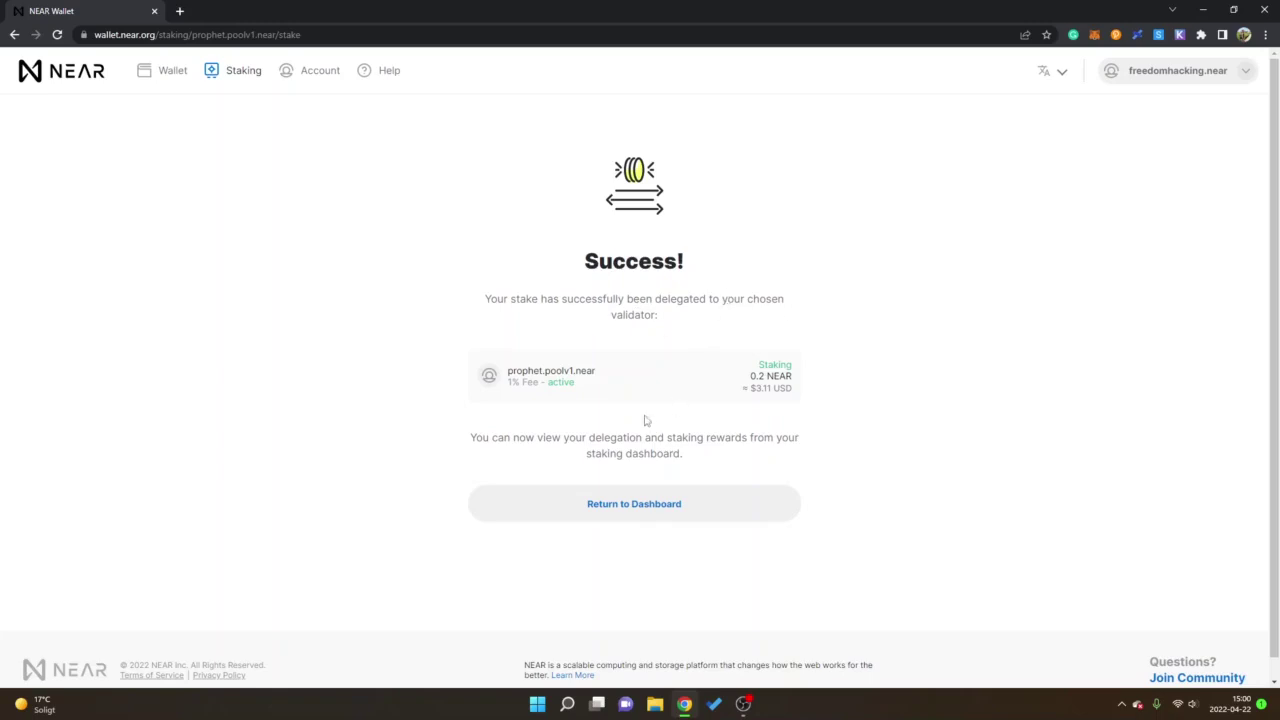
left_click(662, 510)
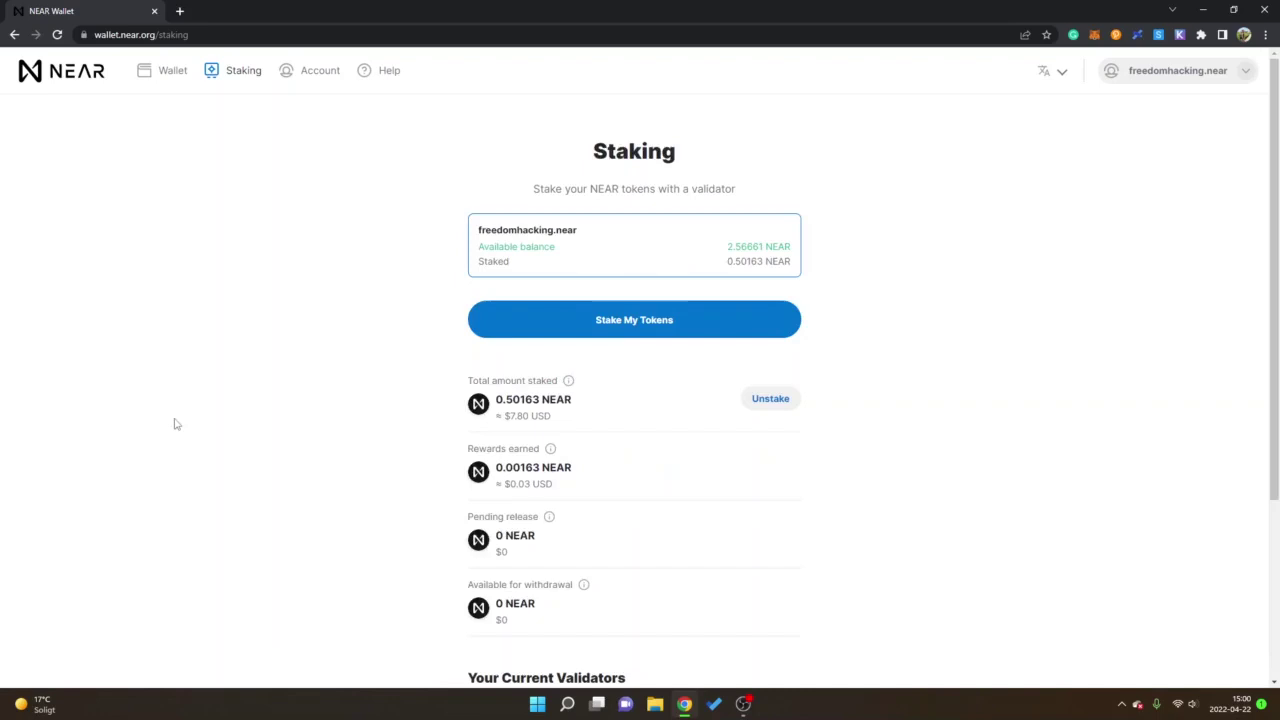
Review the staked amount, rewards and current validators on the staking dashboard
scroll(629, 417, "down", 2)
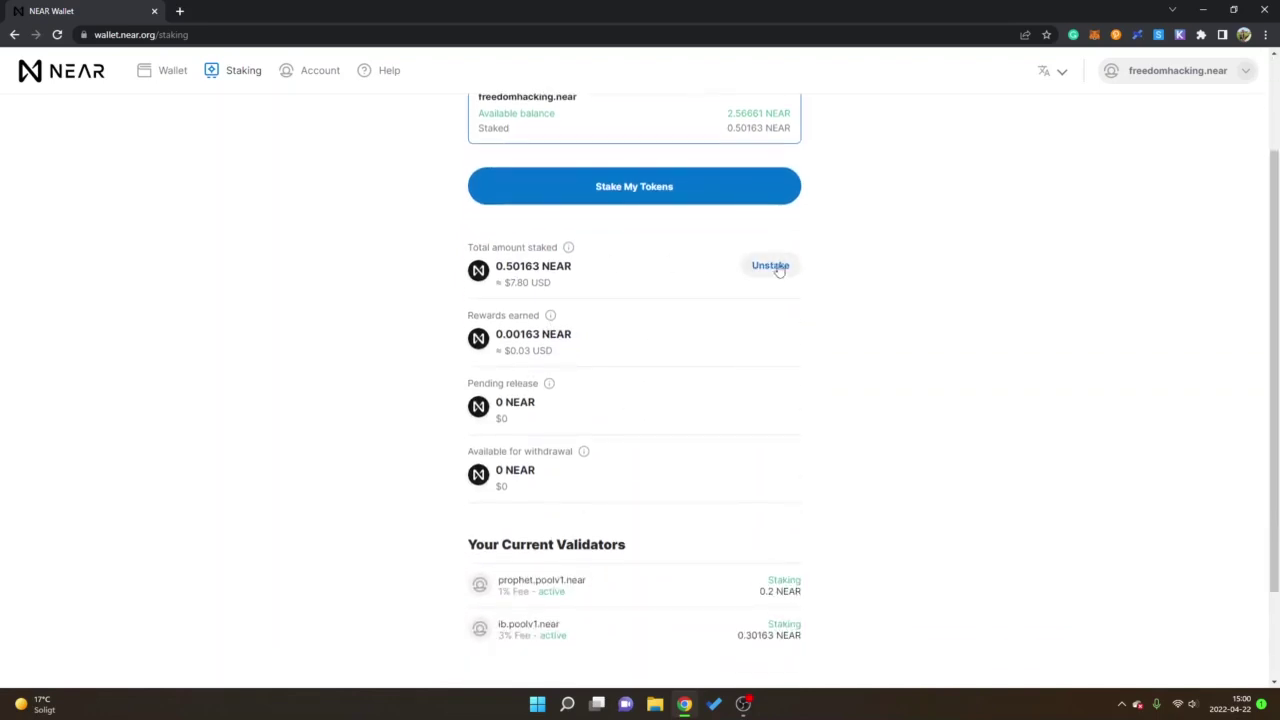
scroll(1046, 423, "down", 1)
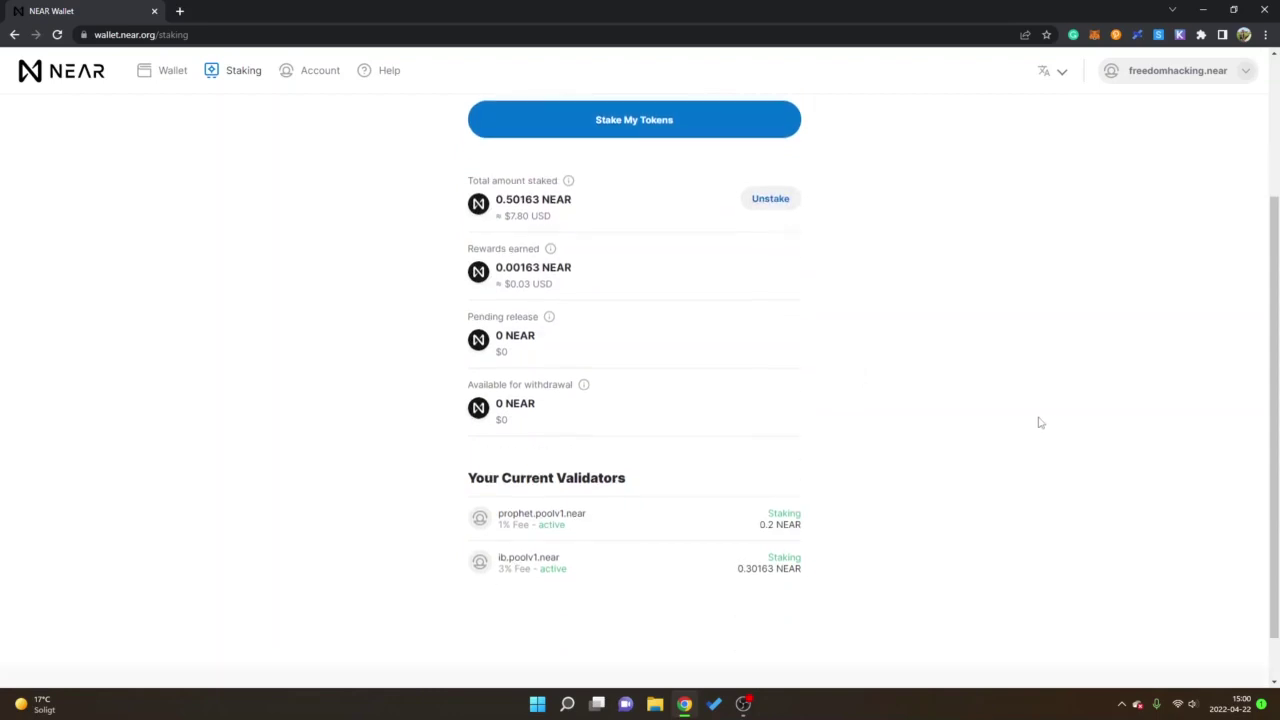
scroll(1037, 420, "up", 3)
From the wallet overview, start a transfer of 1 NEAR and proceed to the recipient entry
left_click(168, 72)
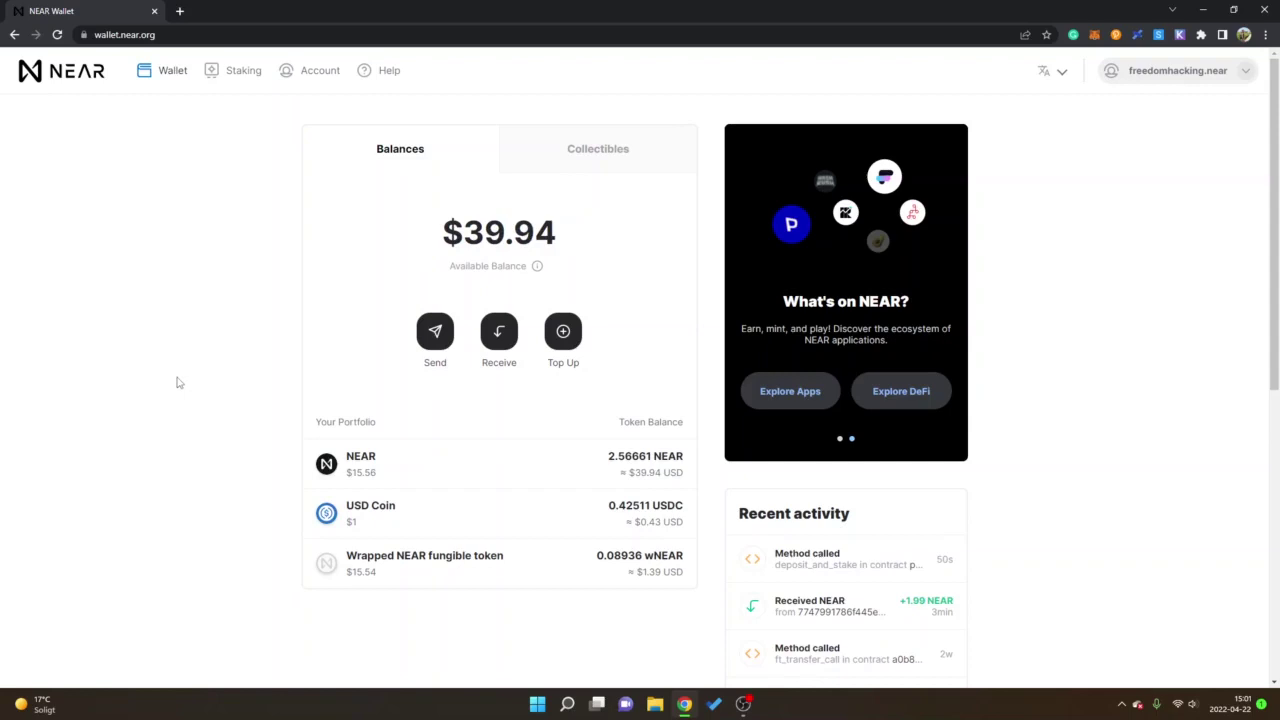
left_click(433, 340)
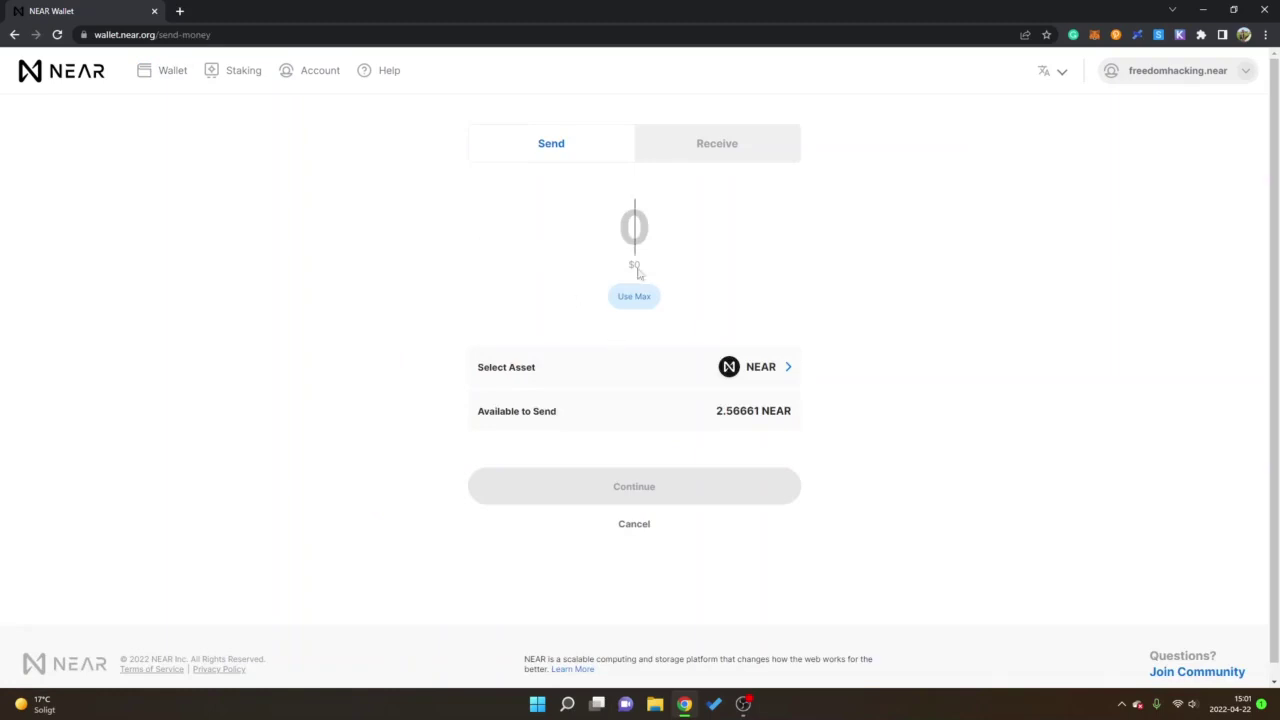
type("1")
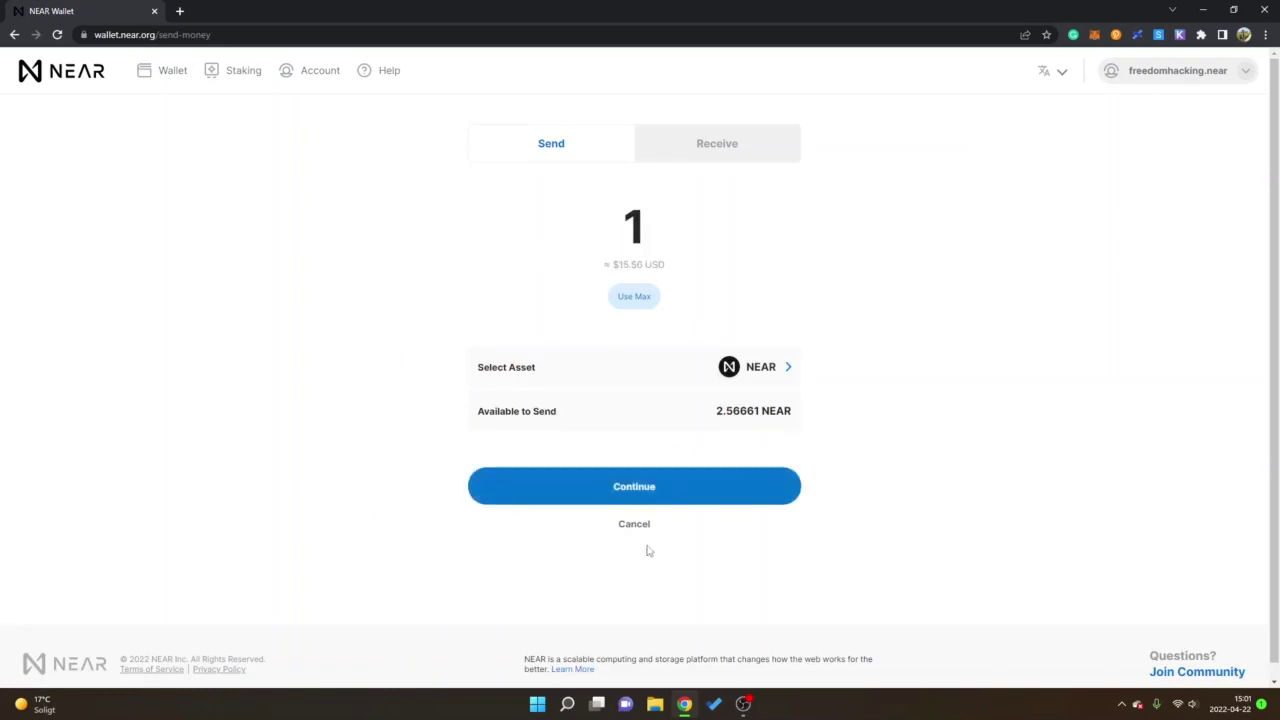
left_click(638, 496)
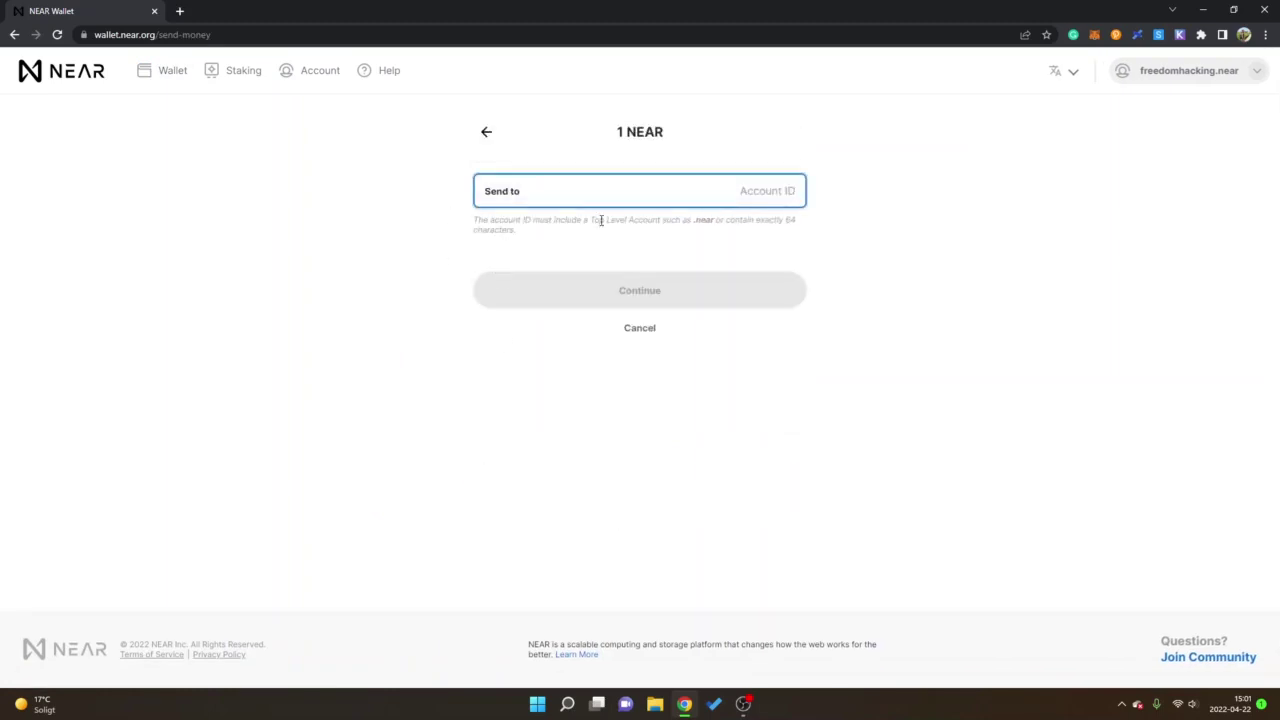